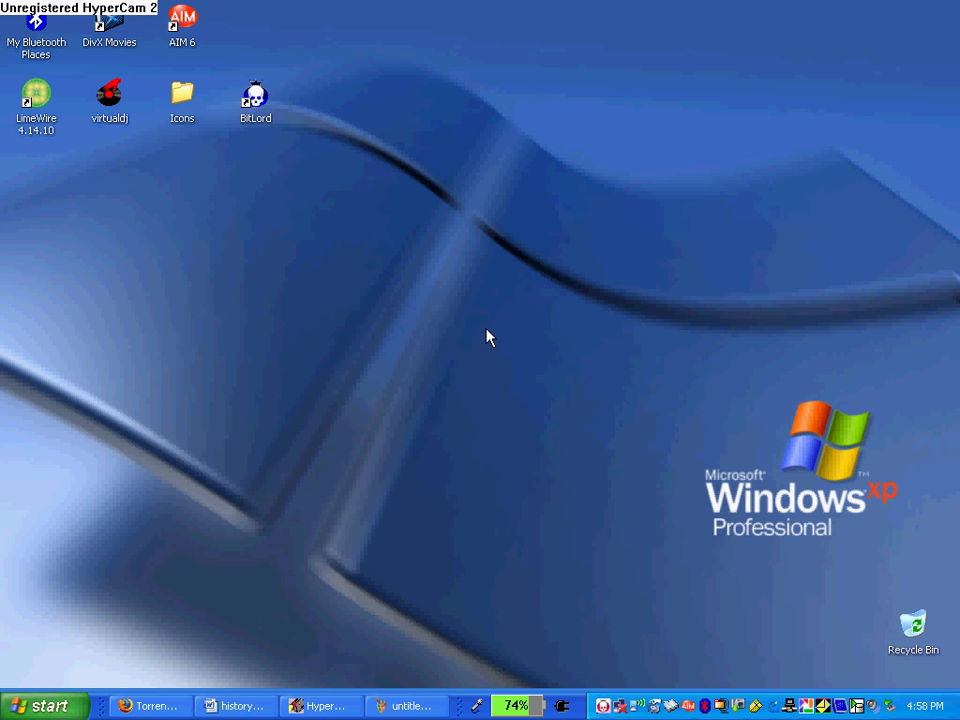
pyautogui.moveTo(464, 318); pyautogui.dragTo(223, 69)
pyautogui.moveTo(313, 154); pyautogui.dragTo(252, 92)
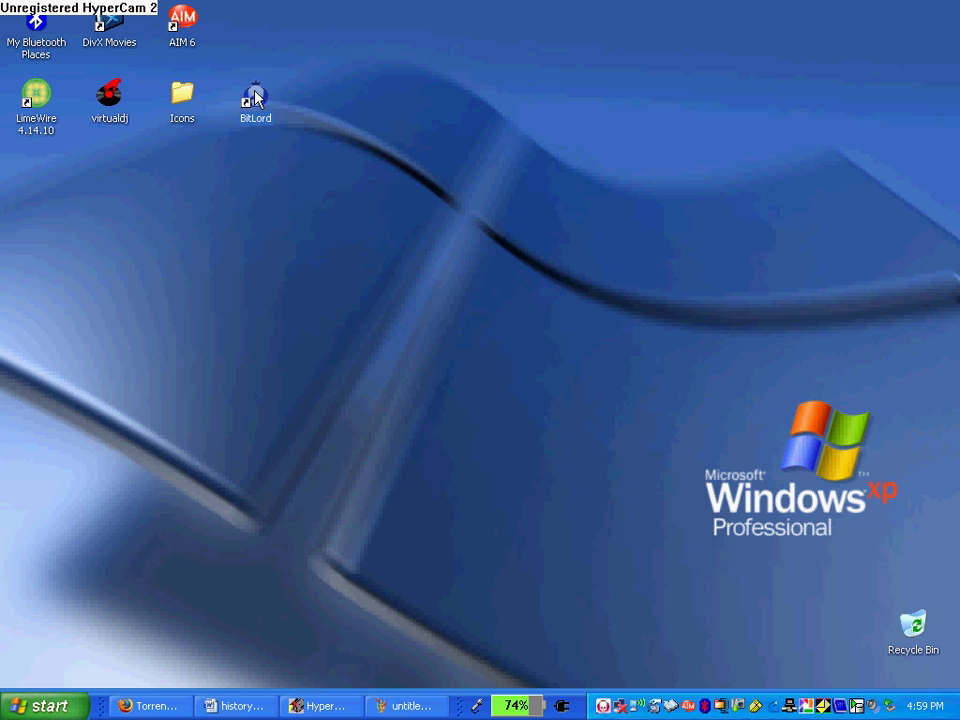
# Step: Bring up the BitLord window and show its web page with the TorrentPond search
pyautogui.doubleClick(604, 707)
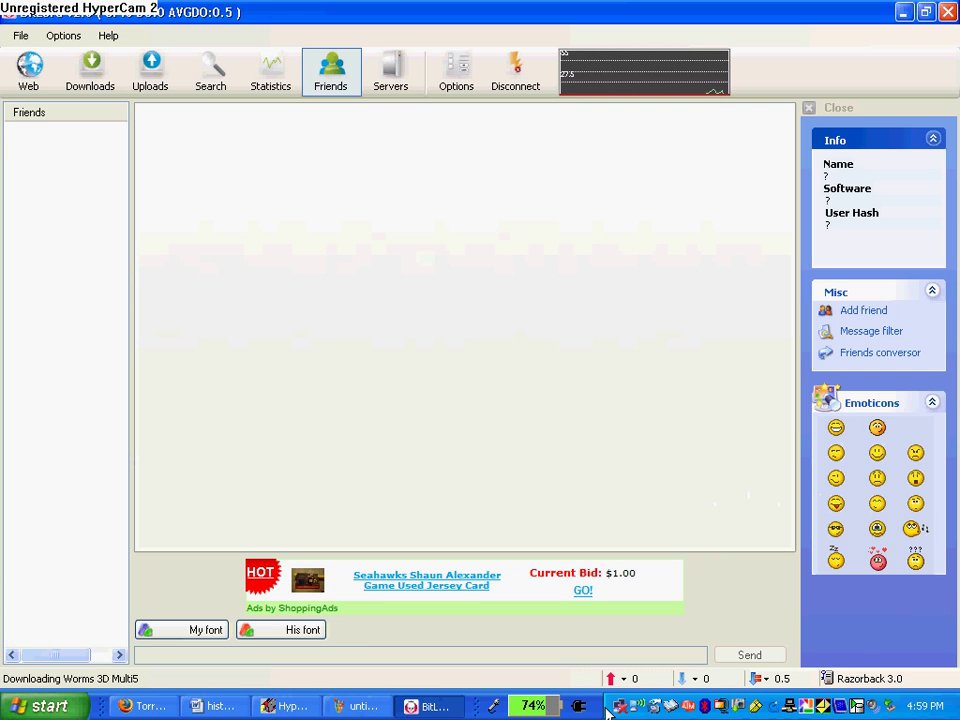
pyautogui.click(29, 64)
pyautogui.moveTo(205, 320); pyautogui.dragTo(210, 208)
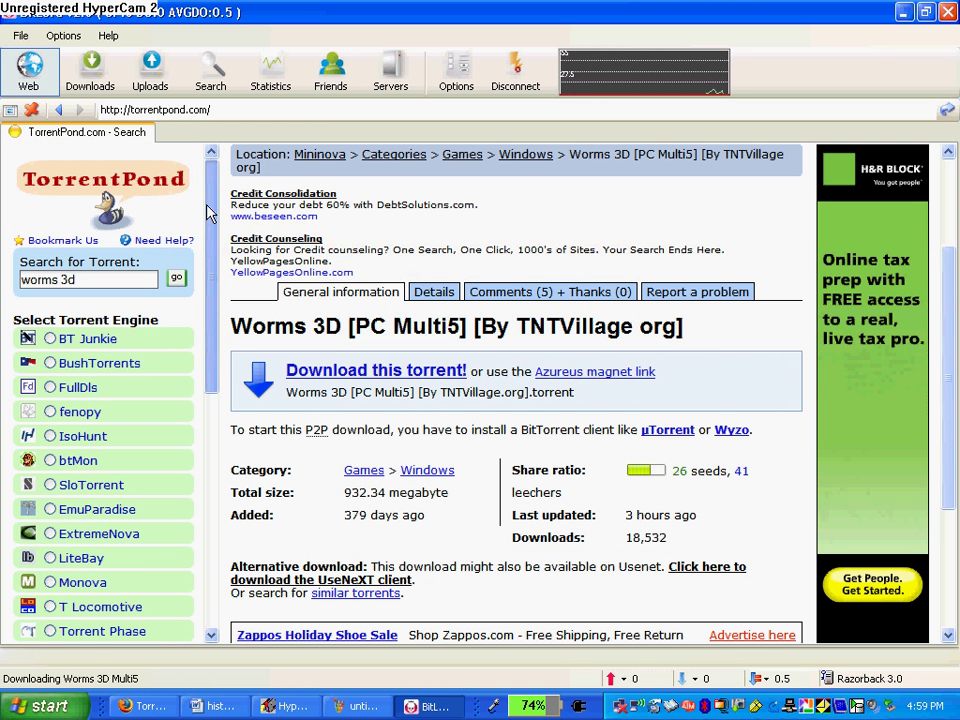
# Step: Open a blank web tab beside the TorrentPond page and close it again
pyautogui.click(11, 110)
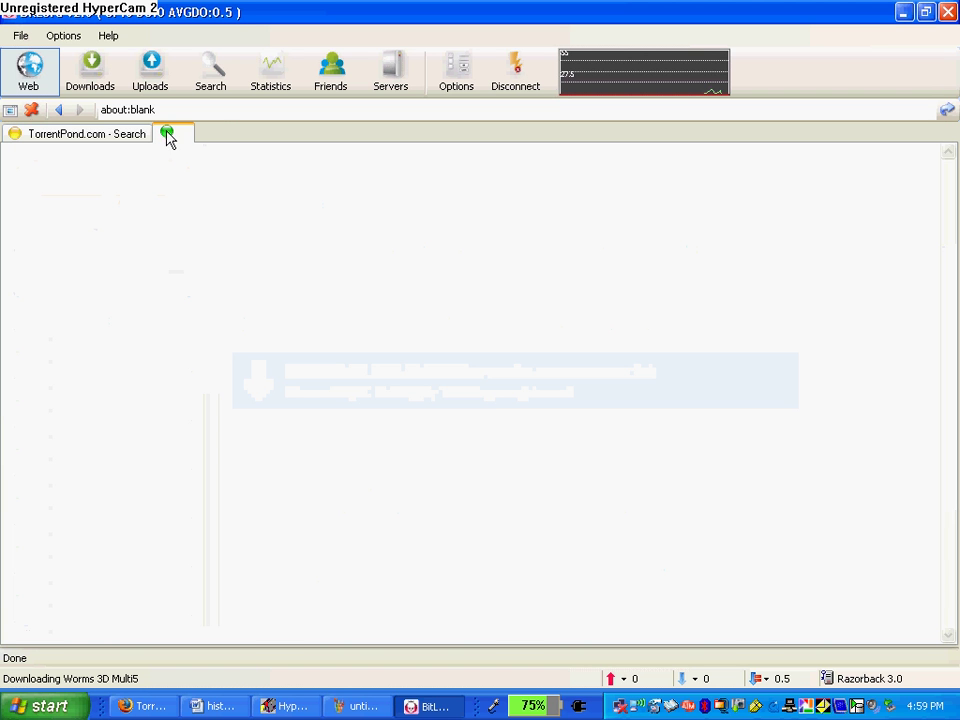
pyautogui.click(31, 110)
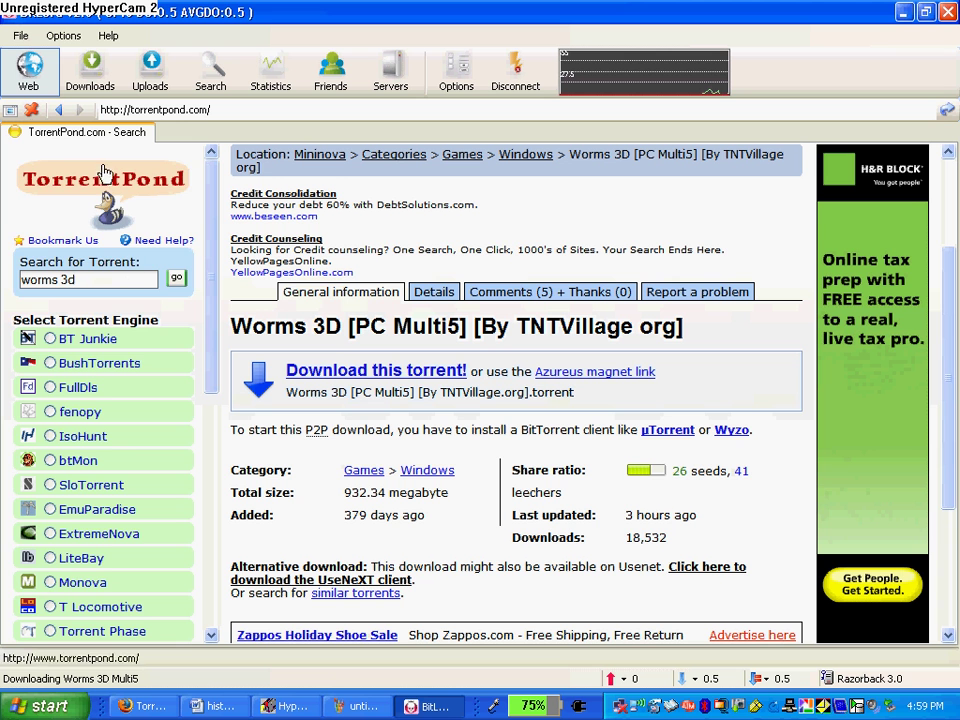
# Step: Examine the torrent engine list and the Worms 3D torrent page, and bring up the downloads list
pyautogui.moveTo(216, 251); pyautogui.dragTo(195, 375)
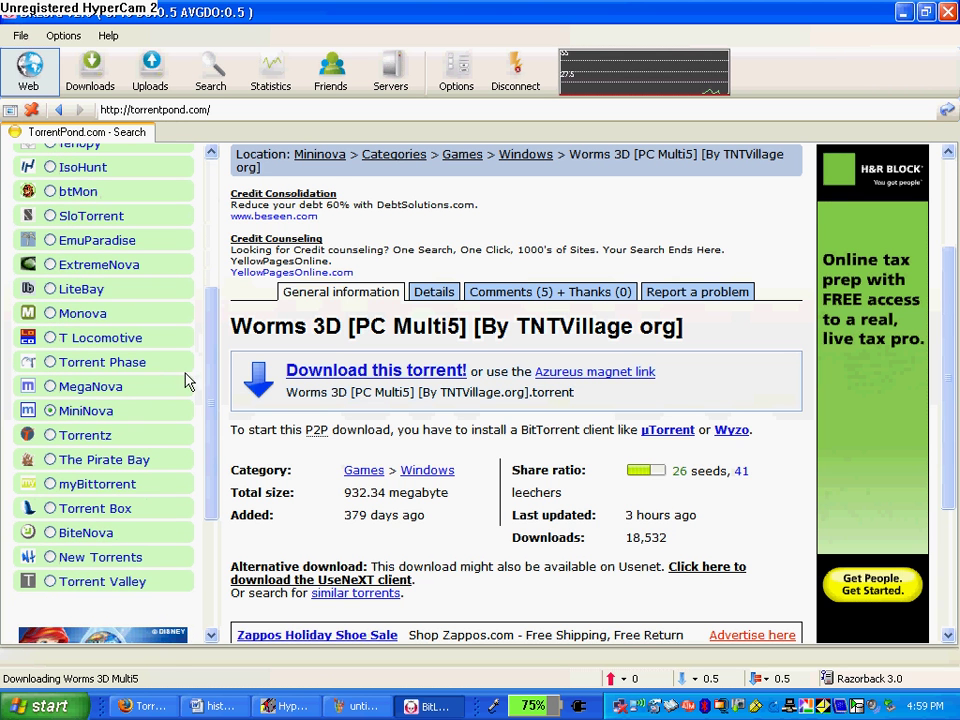
pyautogui.moveTo(350, 338); pyautogui.dragTo(645, 330)
pyautogui.click(610, 330)
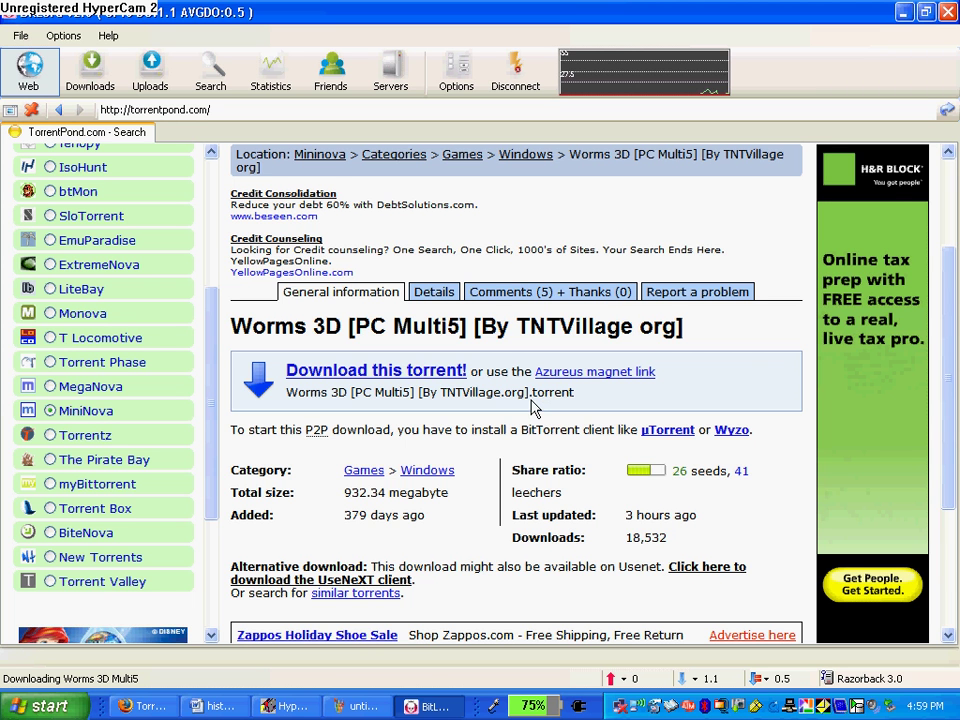
pyautogui.click(90, 74)
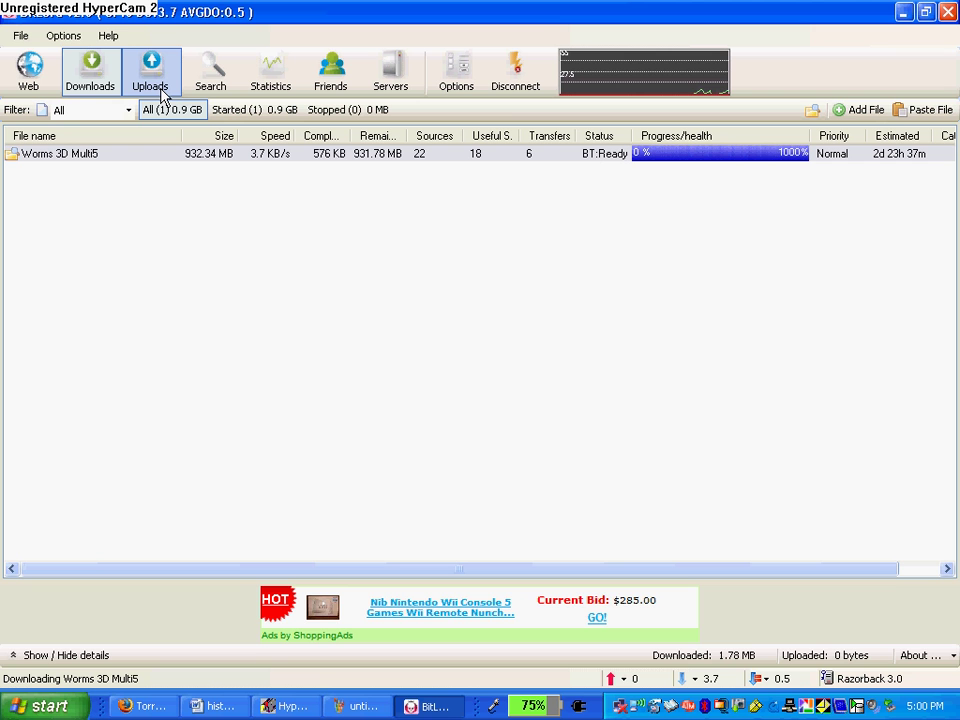
# Step: Delete the Bitlord 2.0 PRO [Cracked] file from the Bittorrent uploads and confirm the deletion
pyautogui.click(161, 90)
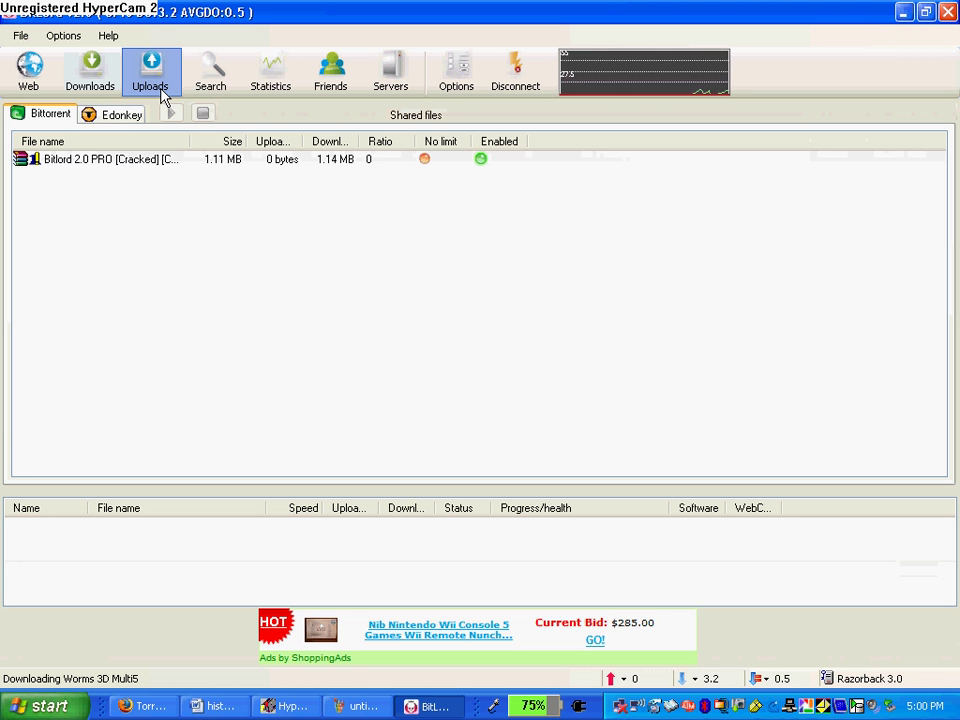
pyautogui.rightClick(115, 163)
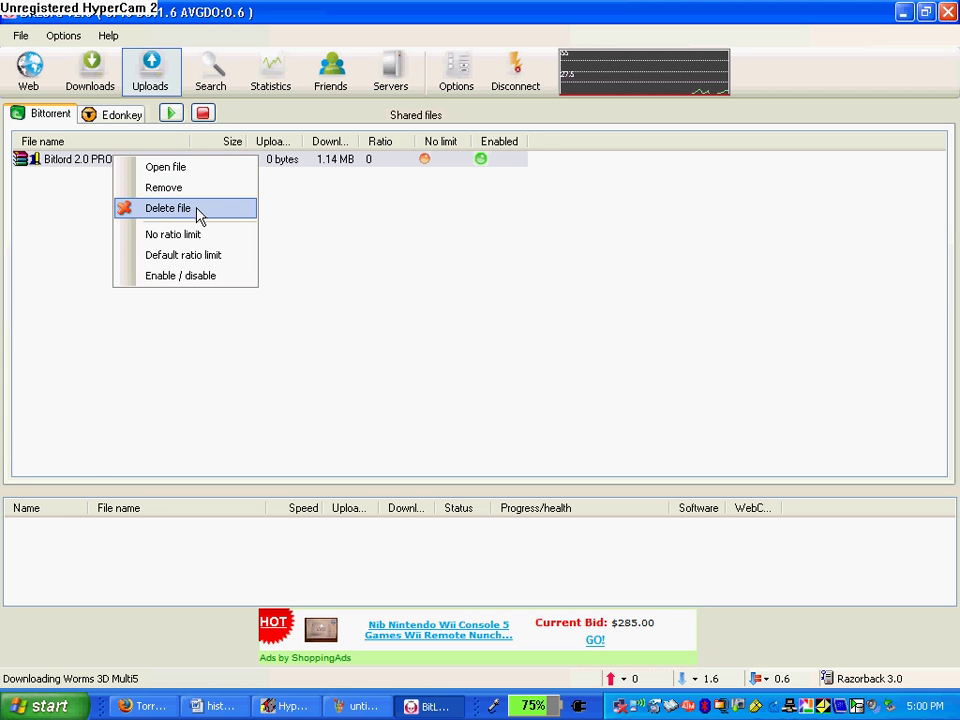
pyautogui.click(166, 208)
pyautogui.click(452, 406)
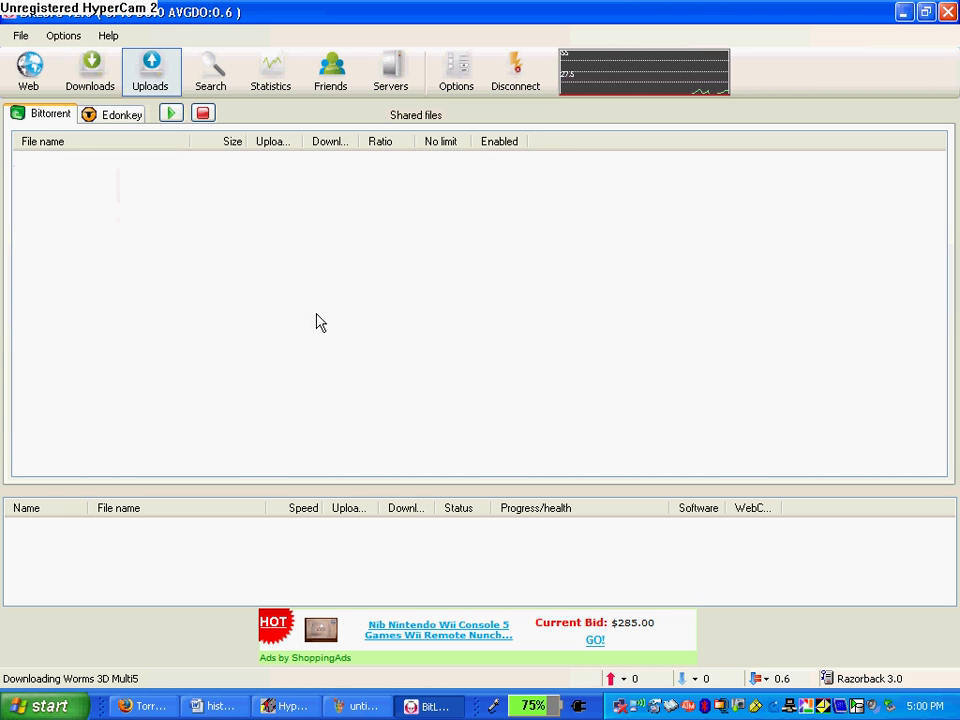
# Step: Delete the Bitlord 2.0 PRO [Cracked] [CHunKeY].rar file from the Edonkey shared files and return to the Bittorrent list
pyautogui.click(88, 116)
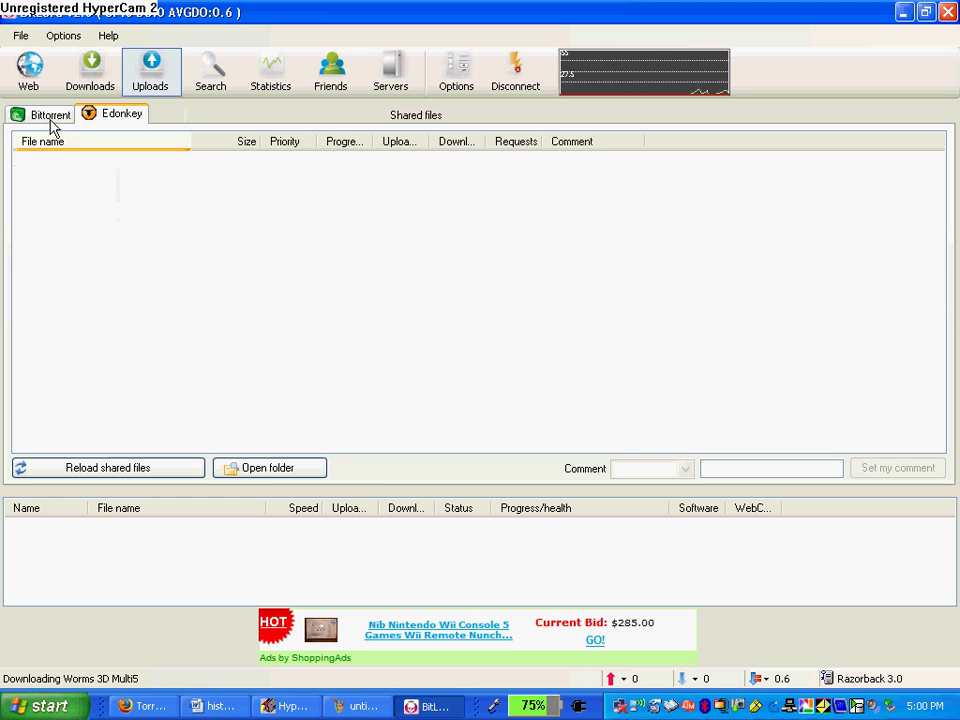
pyautogui.click(92, 167)
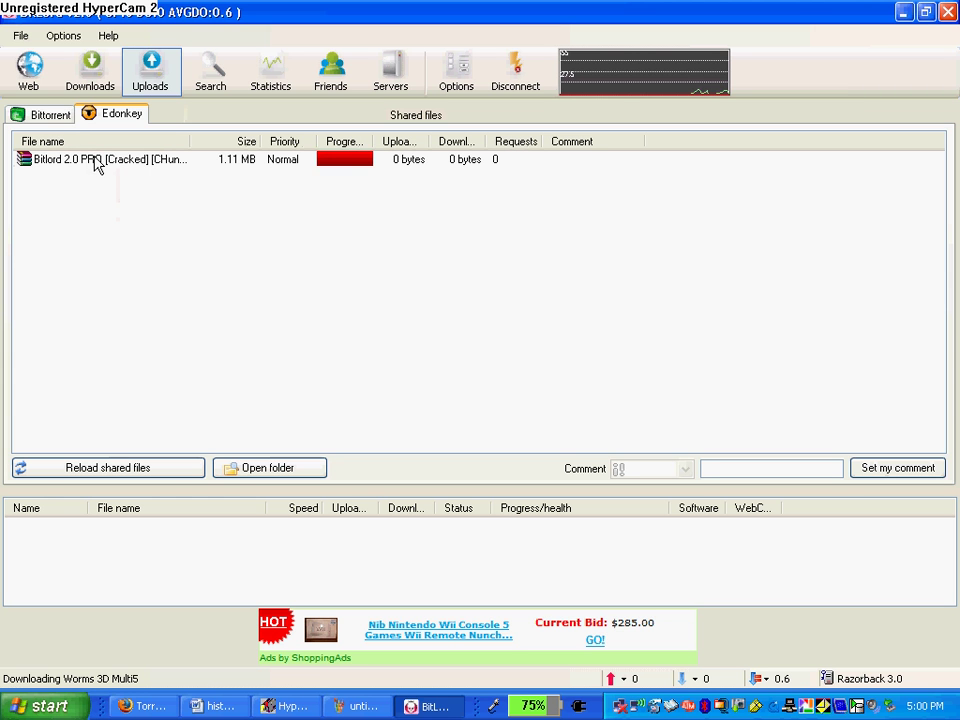
pyautogui.rightClick(100, 166)
pyautogui.click(178, 229)
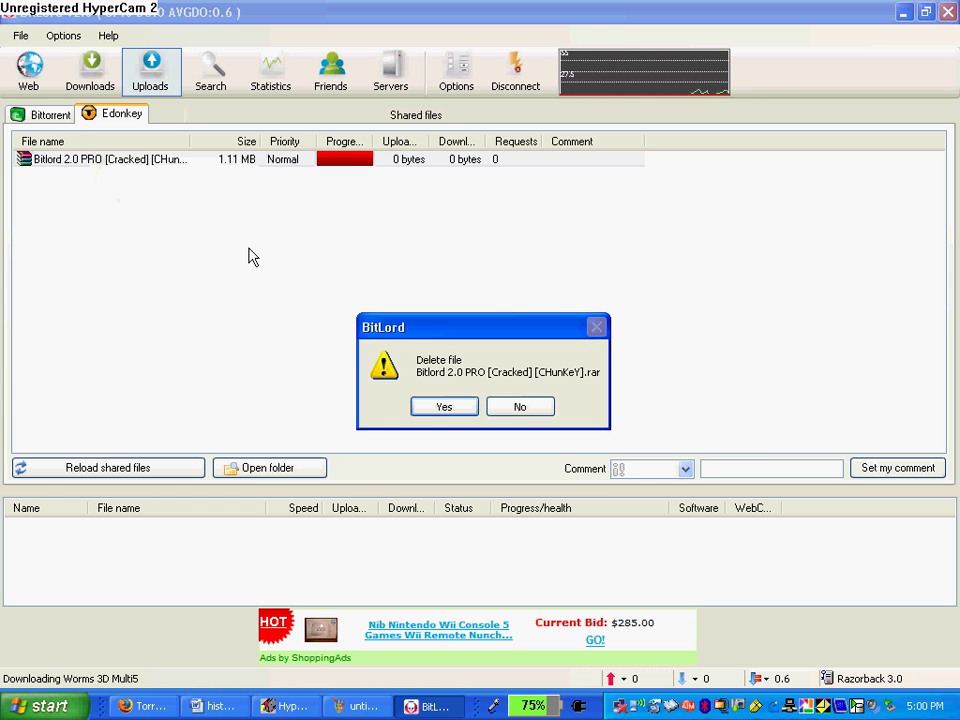
pyautogui.click(441, 407)
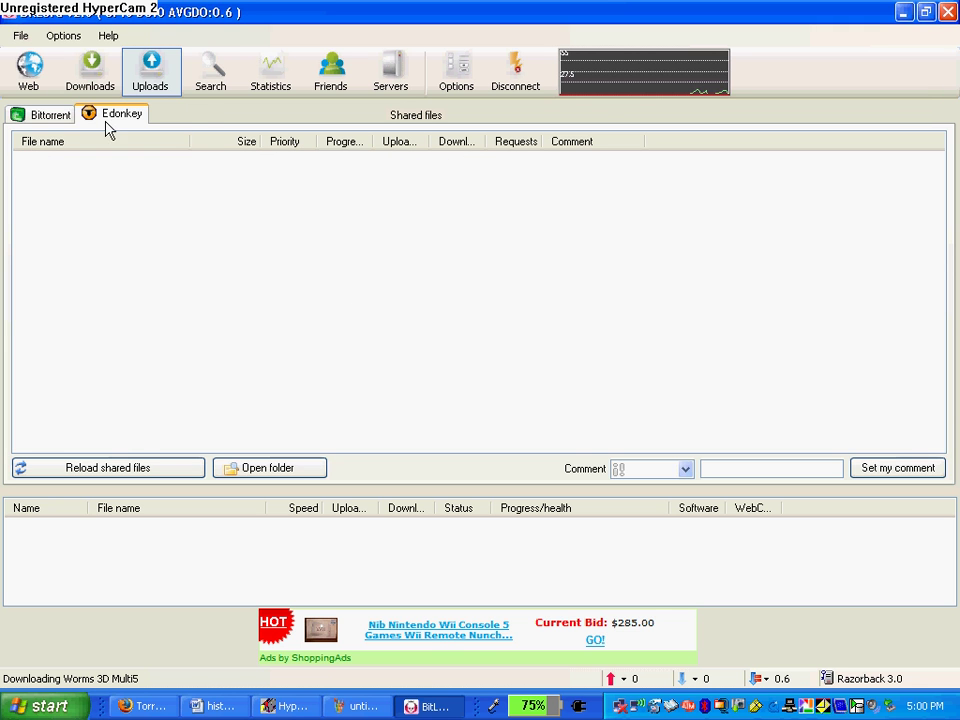
pyautogui.click(58, 117)
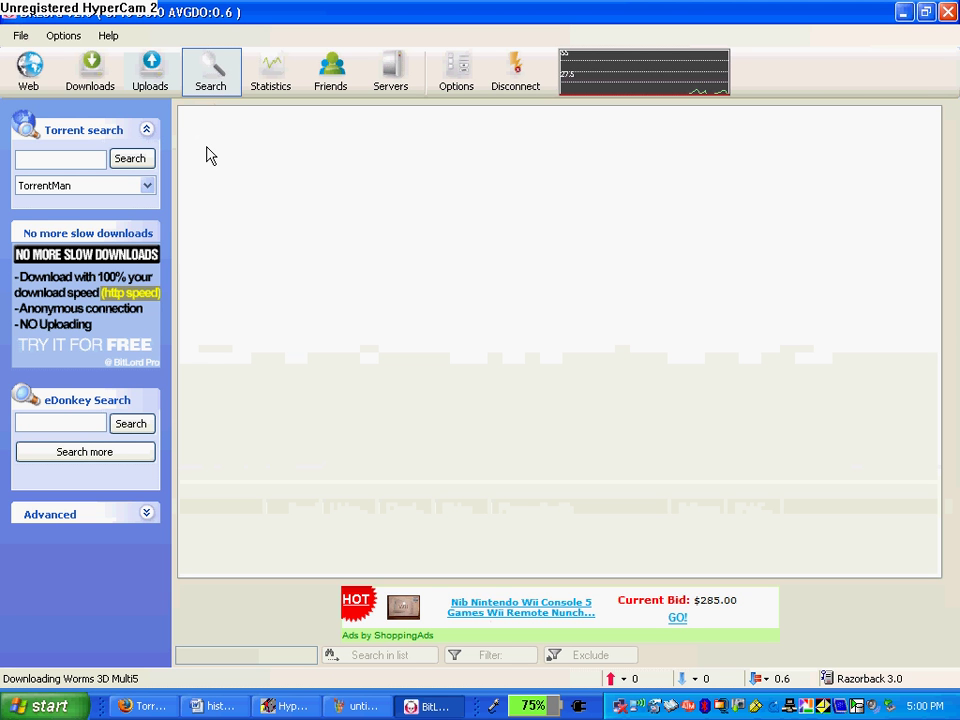
# Step: Look over the transfer and connection statistics, the friends page and the server list
pyautogui.click(28, 70)
pyautogui.click(252, 88)
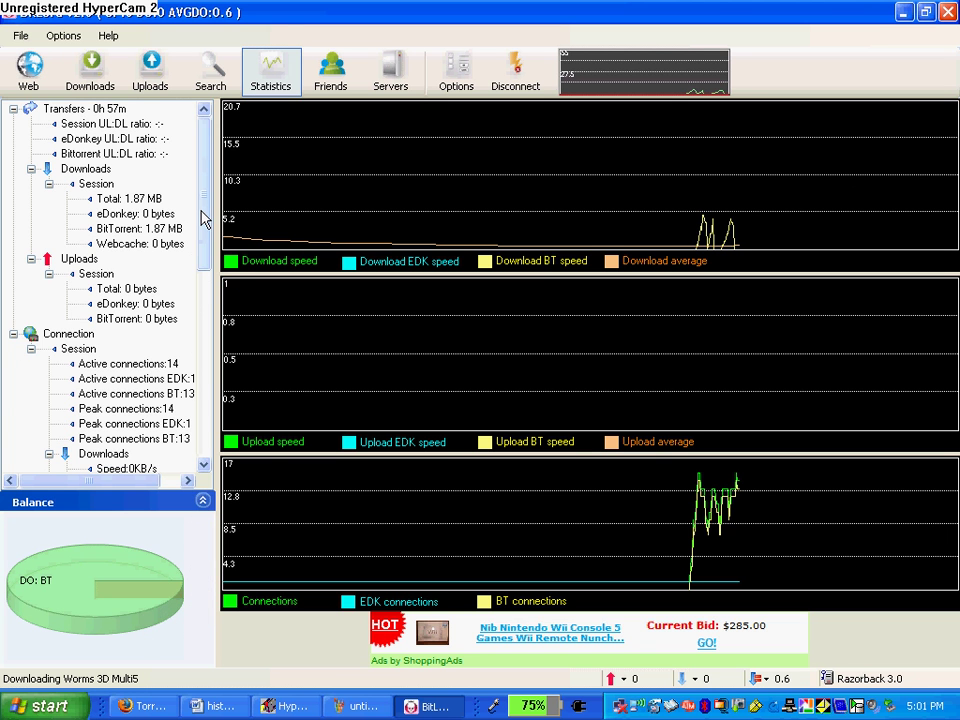
pyautogui.moveTo(207, 216); pyautogui.dragTo(190, 363)
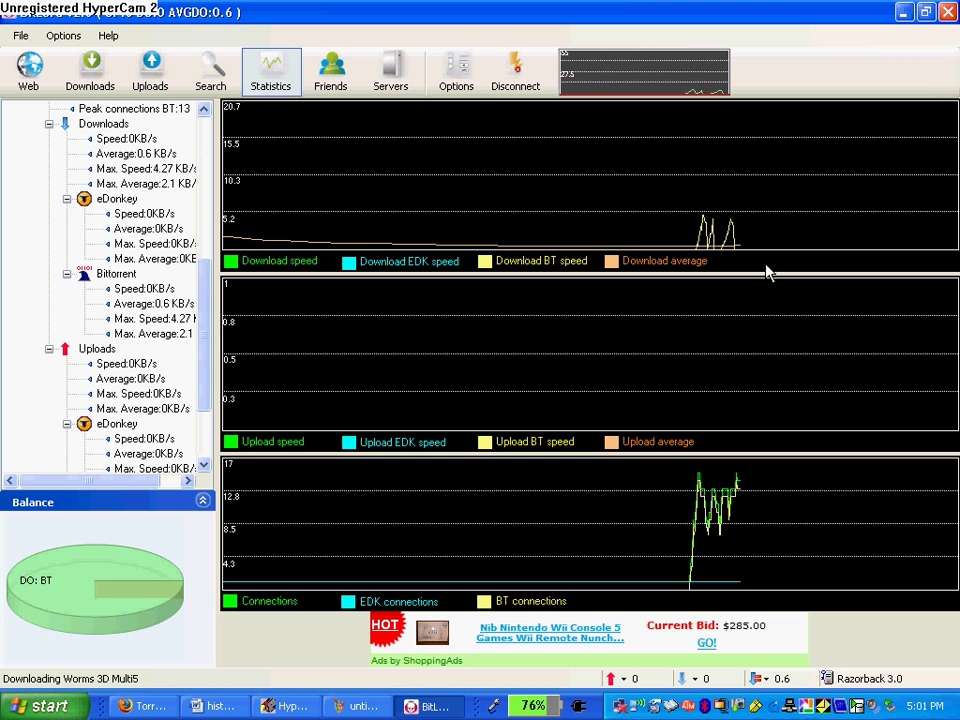
pyautogui.click(352, 99)
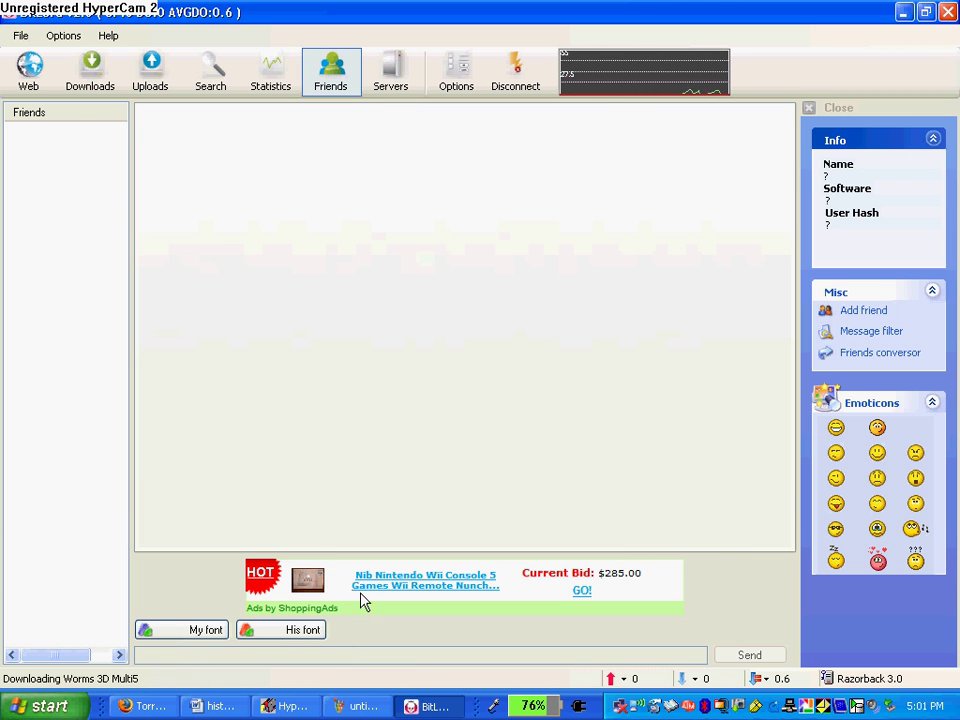
pyautogui.click(390, 75)
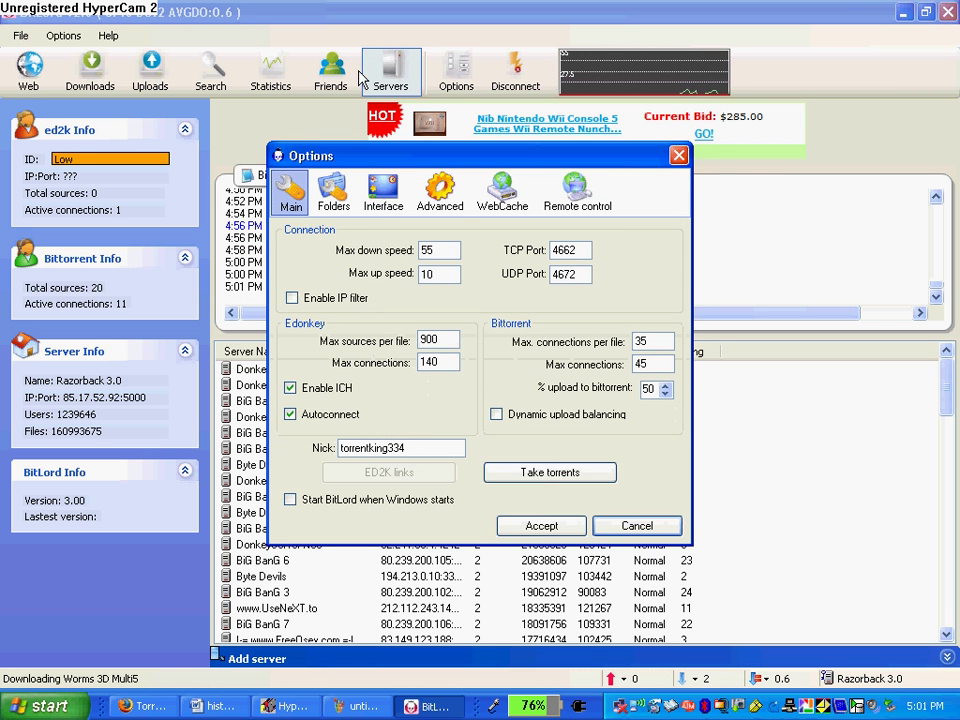
# Step: Set the interface skin to Blue in the options and accept the change
pyautogui.click(388, 210)
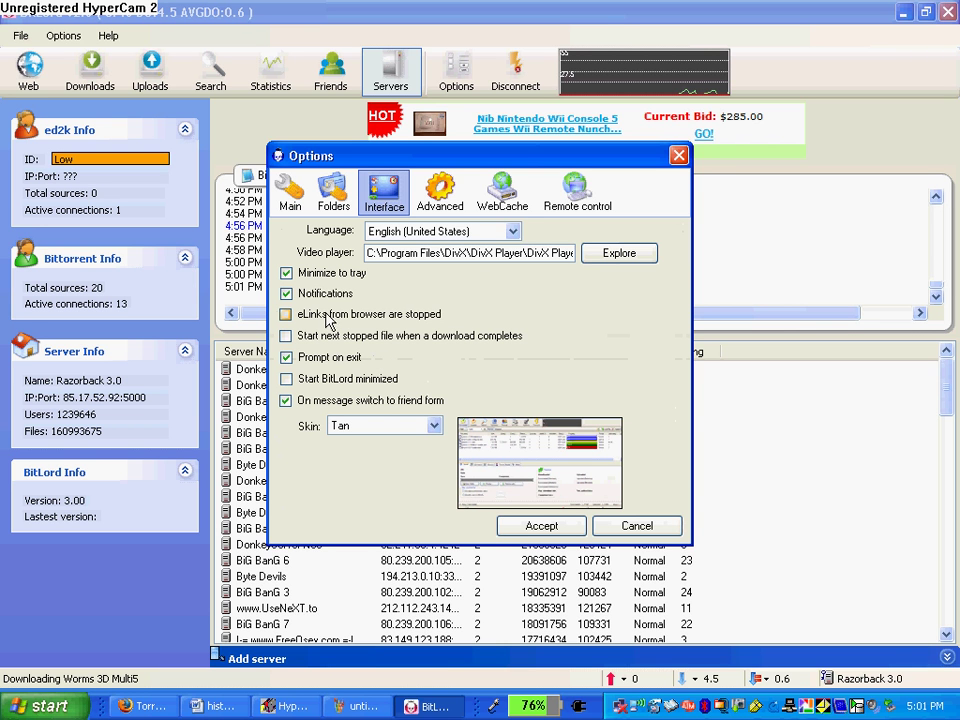
pyautogui.click(433, 426)
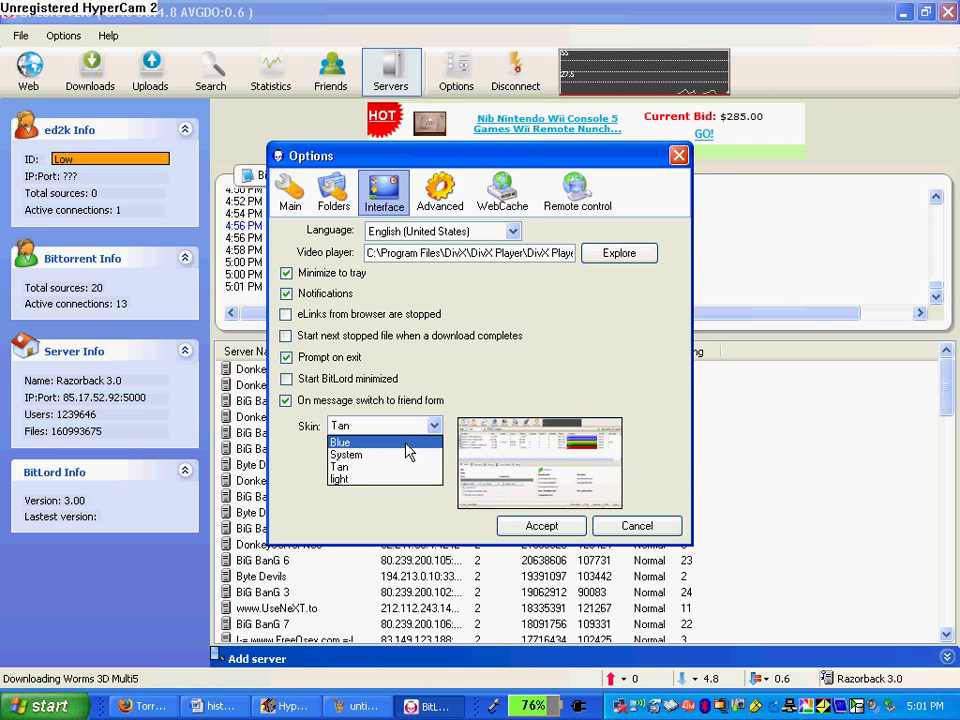
pyautogui.click(398, 444)
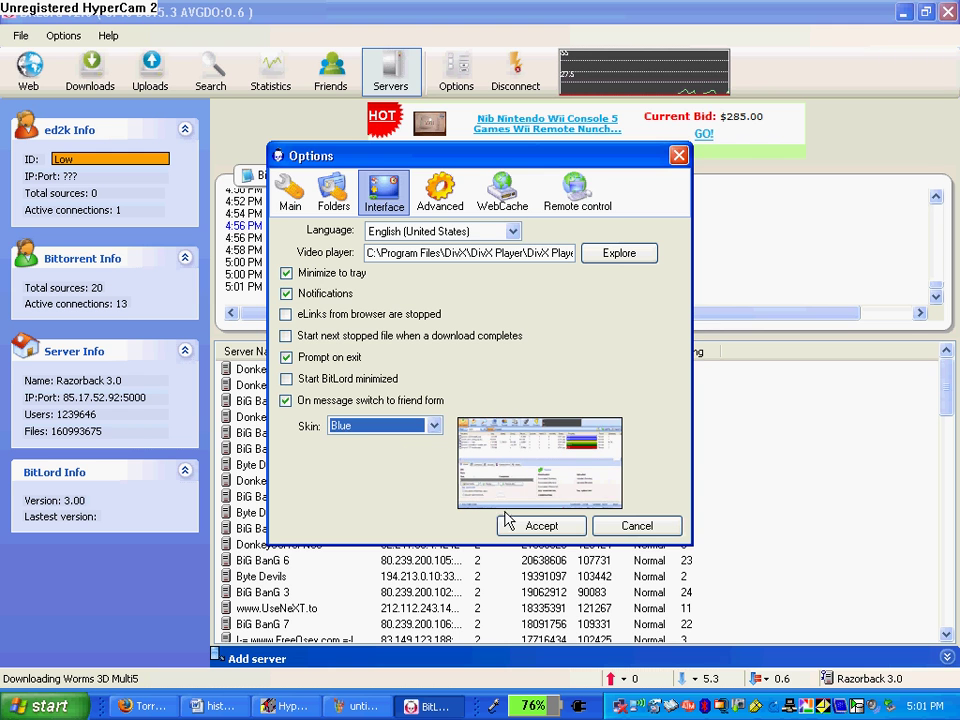
pyautogui.click(541, 526)
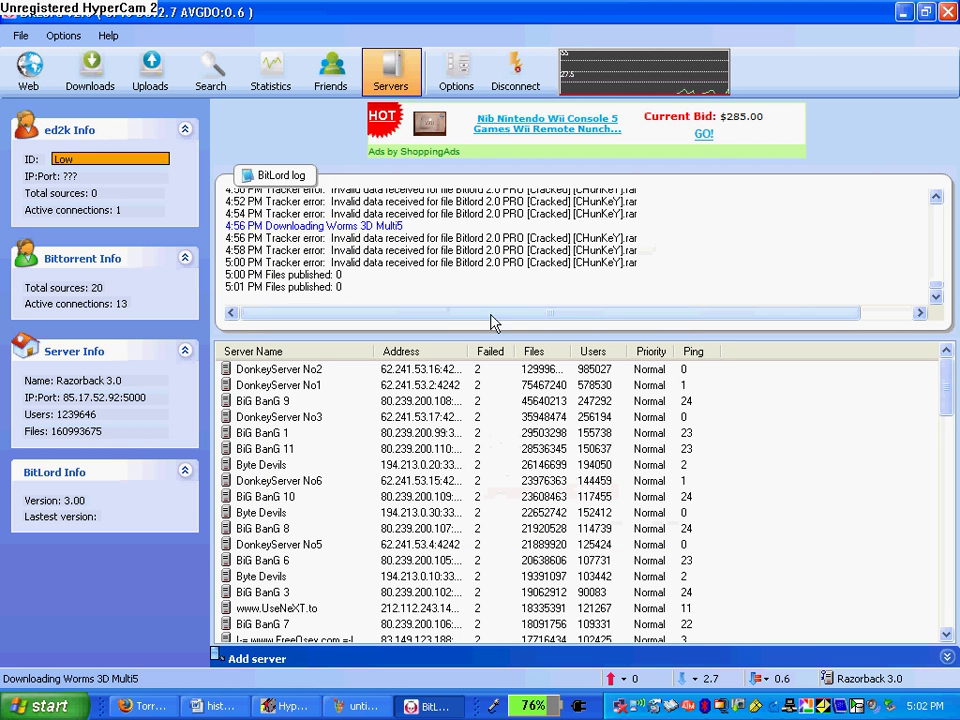
# Step: Check the advanced eDonkey options, close the options and return to the downloads list
pyautogui.click(456, 75)
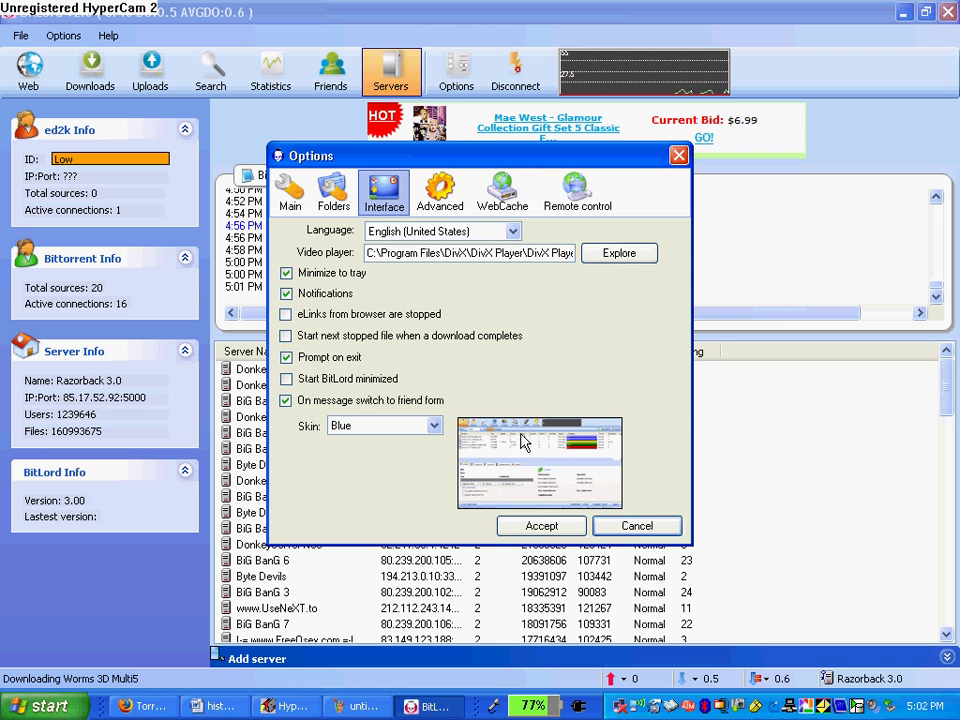
pyautogui.click(443, 195)
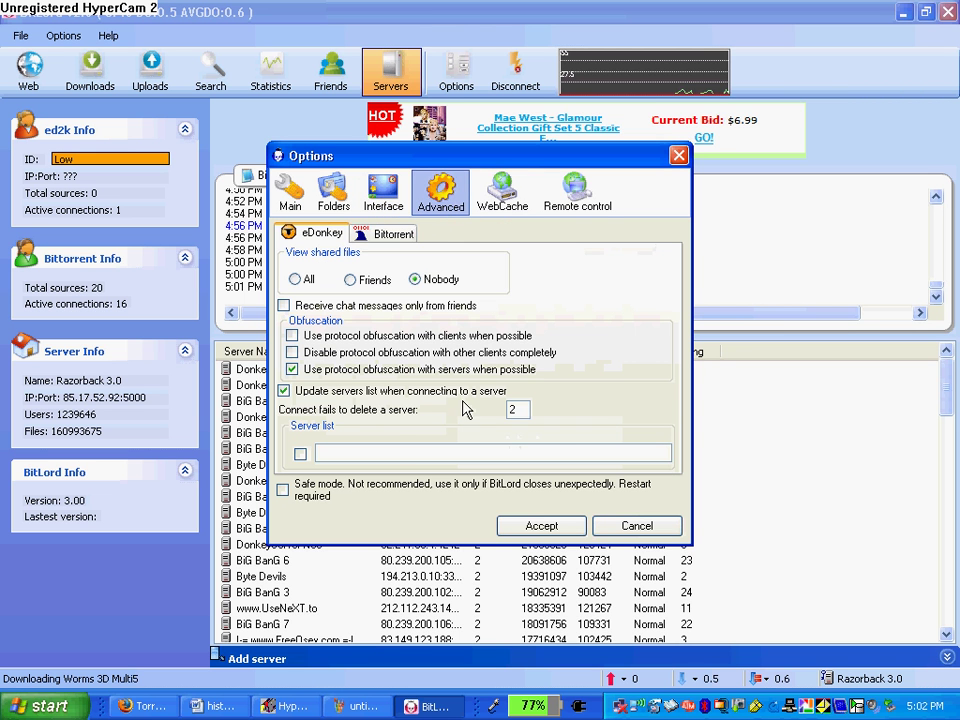
pyautogui.click(536, 529)
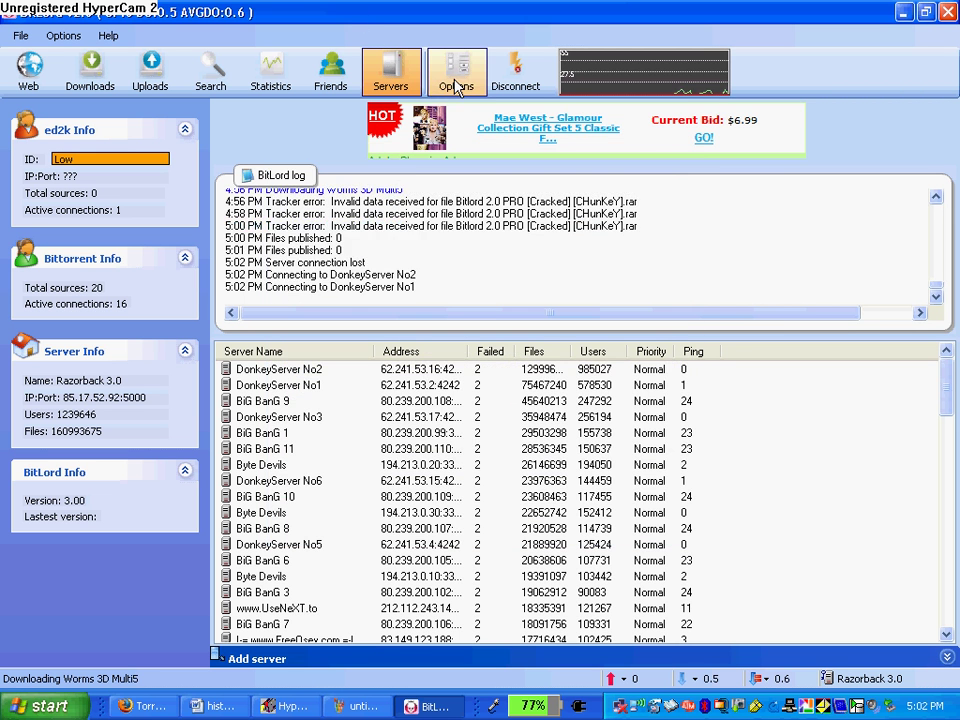
pyautogui.click(90, 72)
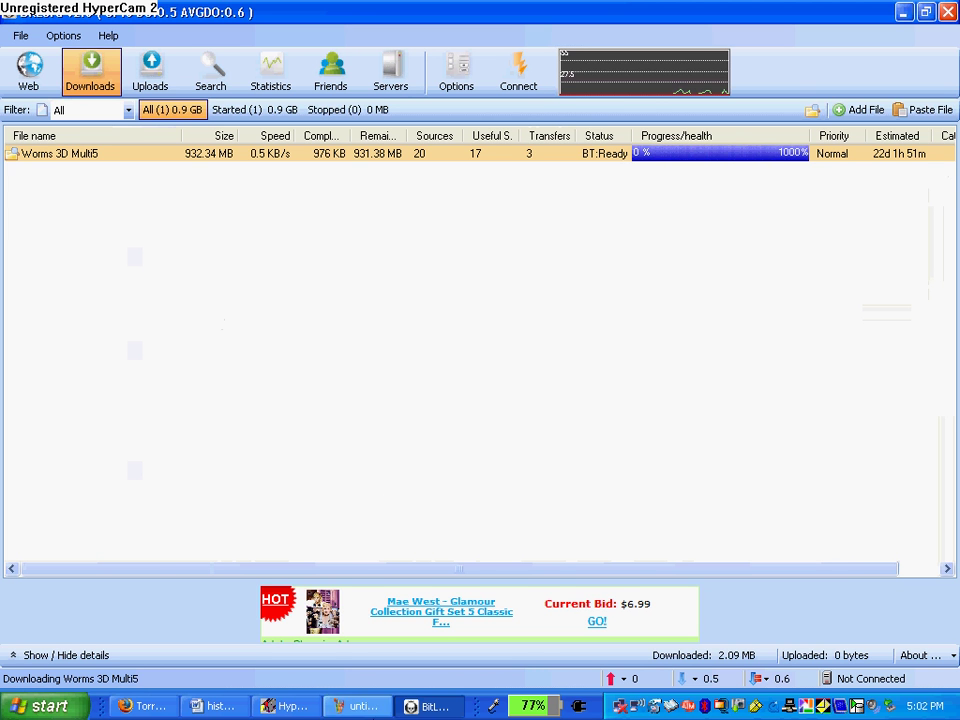
# Step: Switch to Firefox, view the Torrent King blog and bring up the YouTube page of the Torrent Run though video
pyautogui.hotkey('alt', 'Tab')
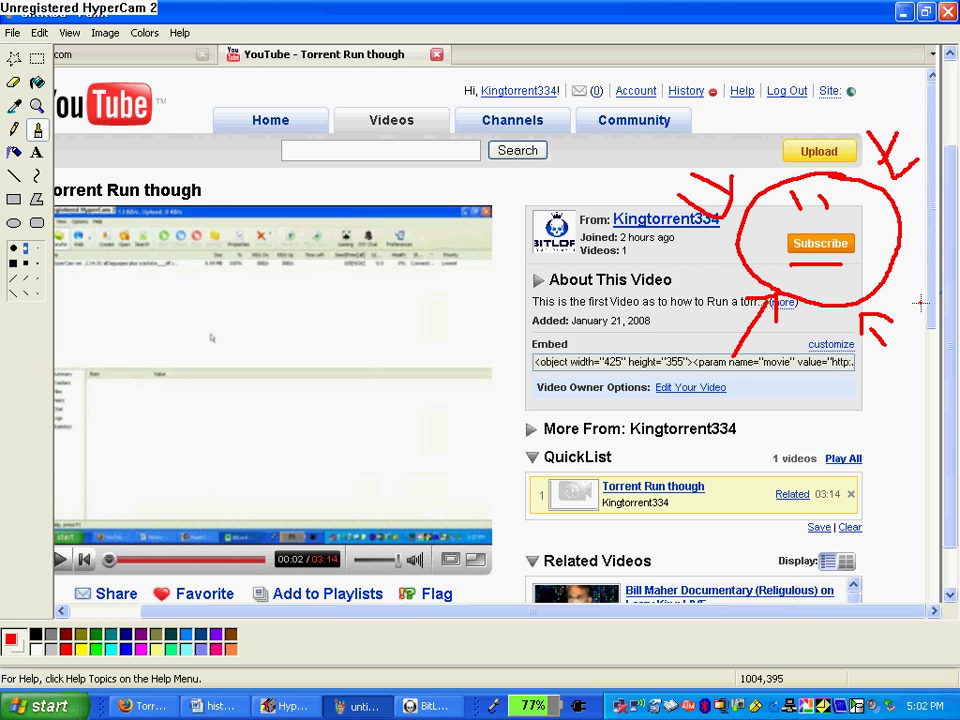
pyautogui.hotkey('alt', 'Tab')
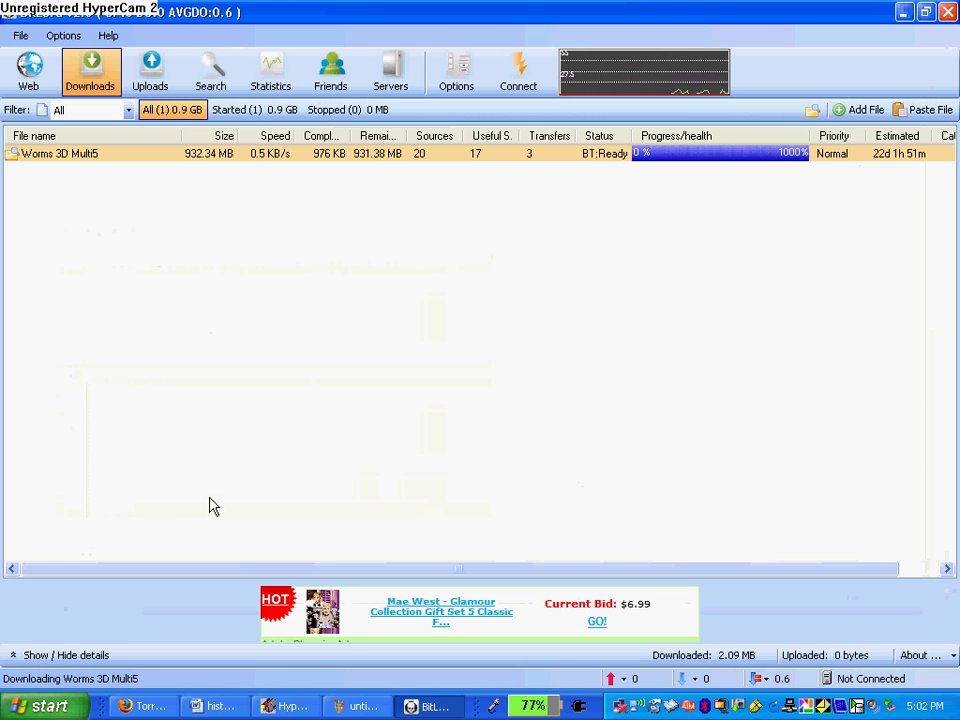
pyautogui.hotkey('alt', 'Tab')
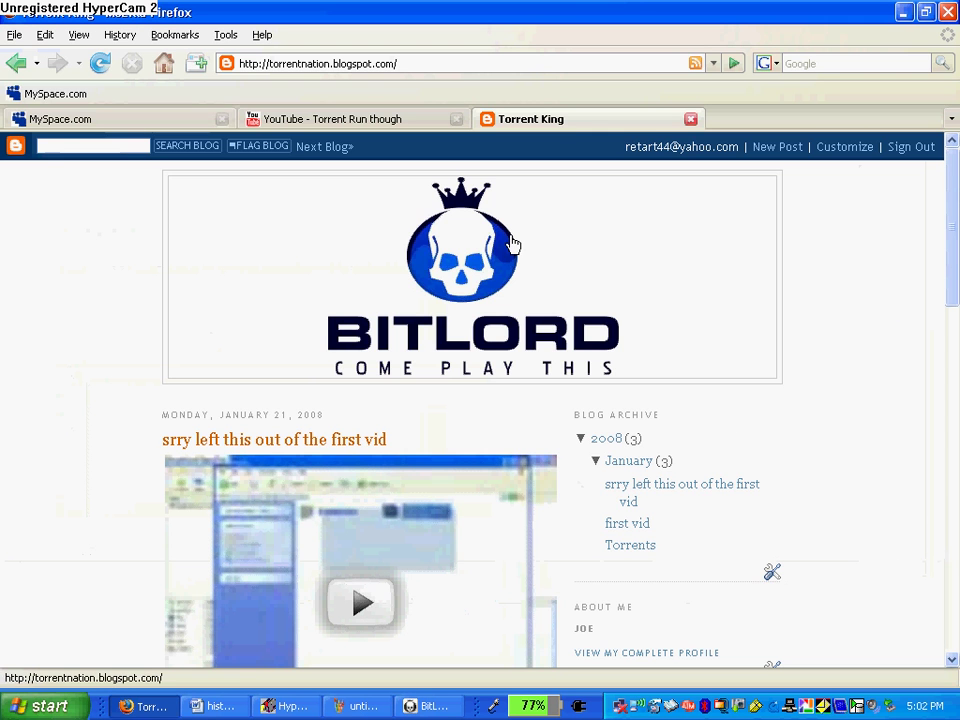
pyautogui.moveTo(957, 252); pyautogui.dragTo(956, 200)
pyautogui.click(328, 120)
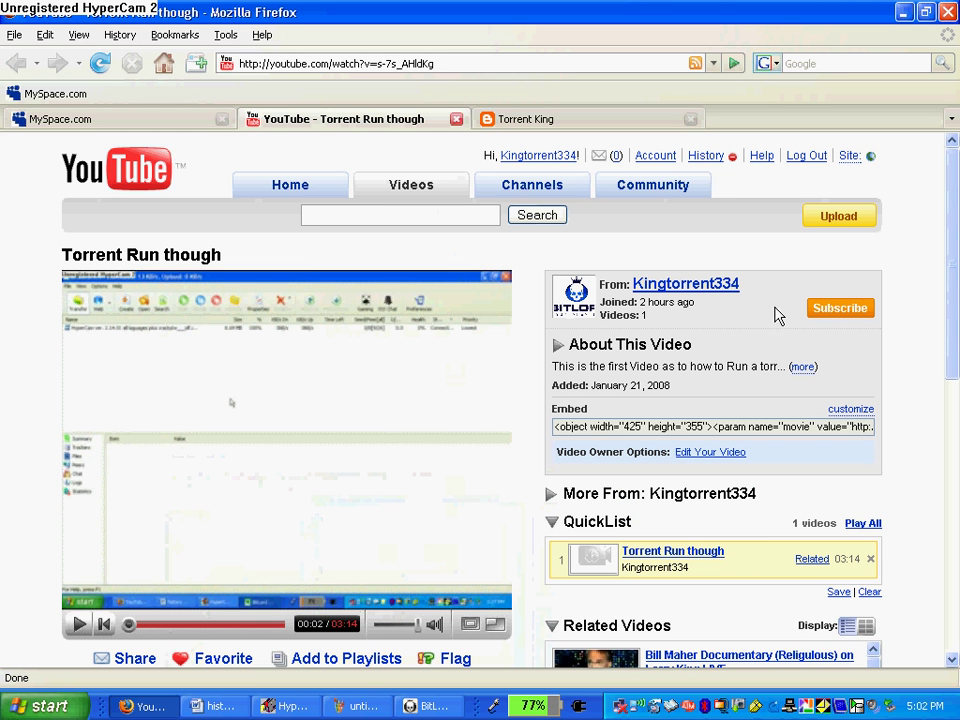